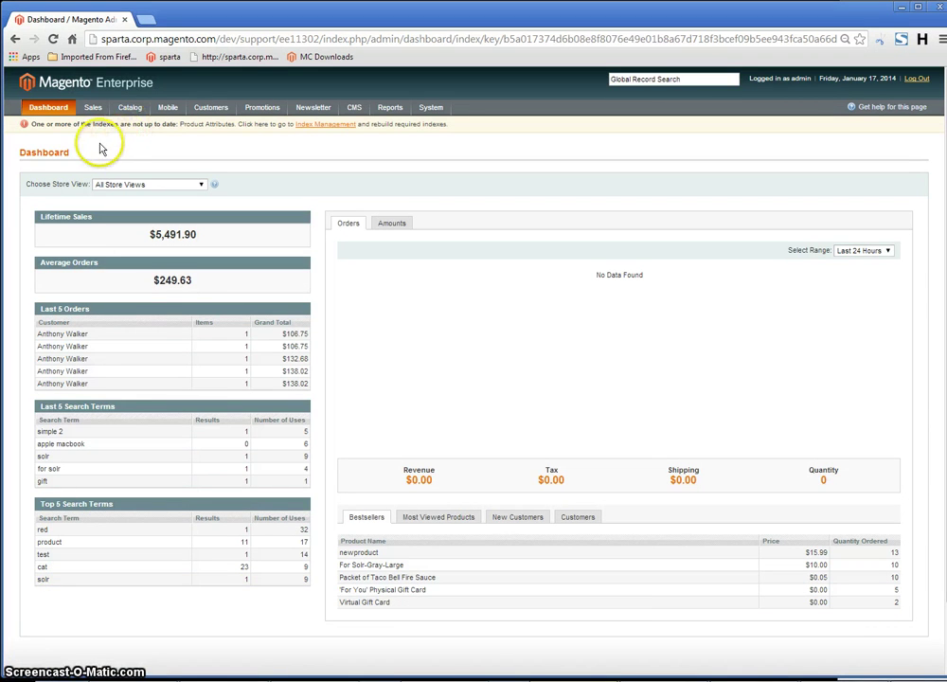
- Filter the sales orders by the customer's billing first name and open the completed order from Nov 4, 2013
{"action": "mouse_move", "coordinate": [93, 109]}
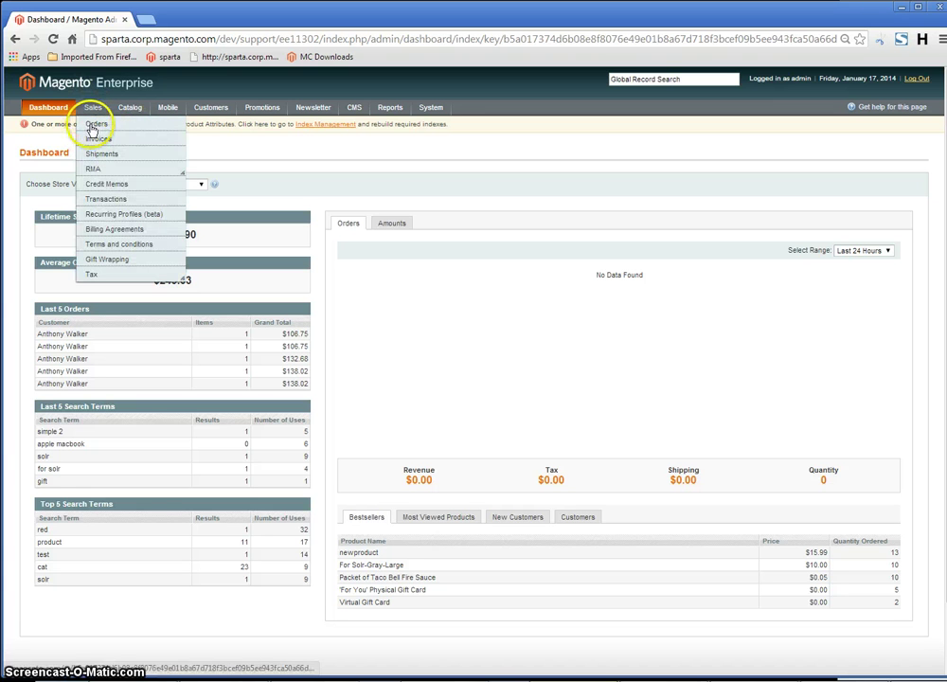
{"action": "mouse_move", "coordinate": [93, 173]}
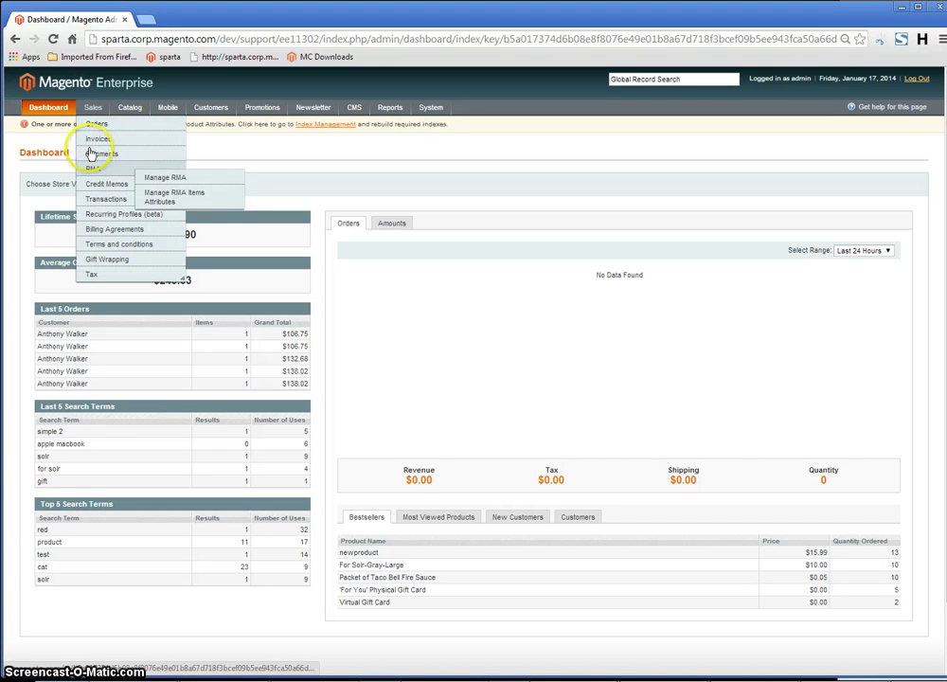
{"action": "left_click", "coordinate": [96, 127]}
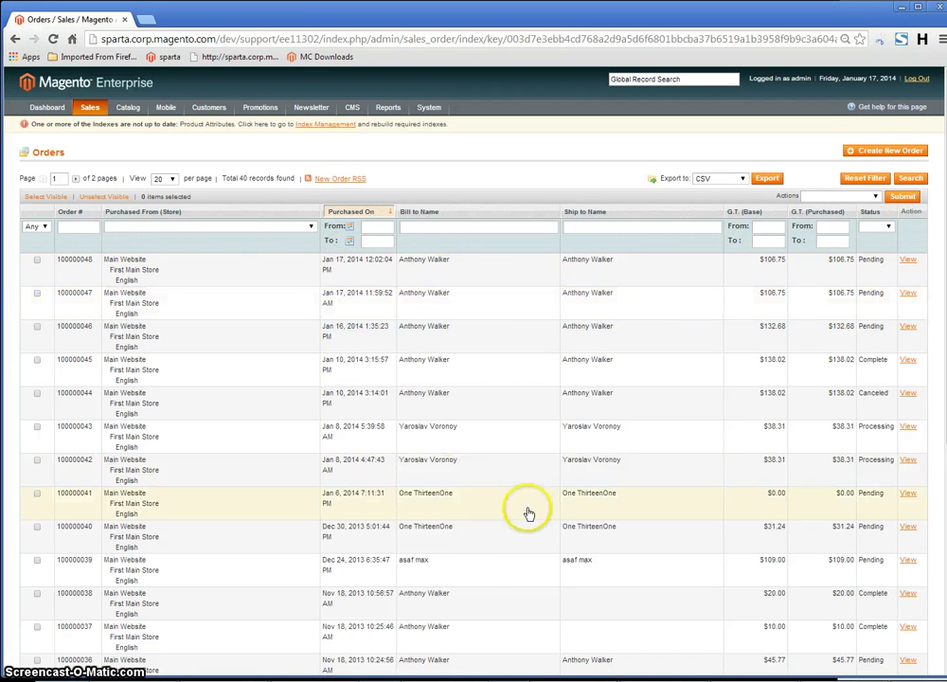
{"action": "left_click", "coordinate": [432, 225]}
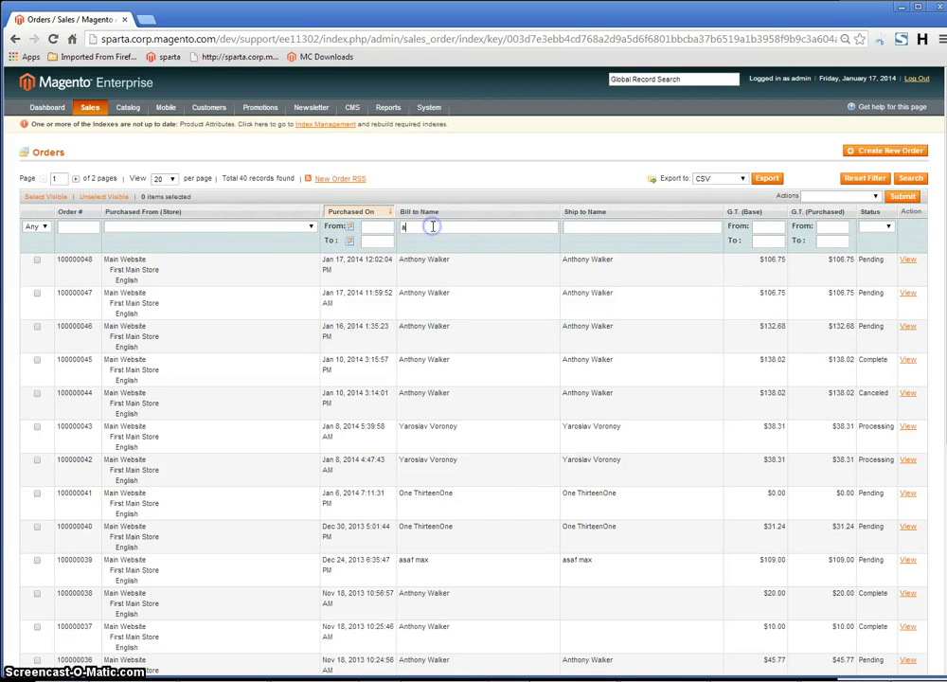
{"action": "type", "text": "asaf"}
{"action": "key", "text": "Return"}
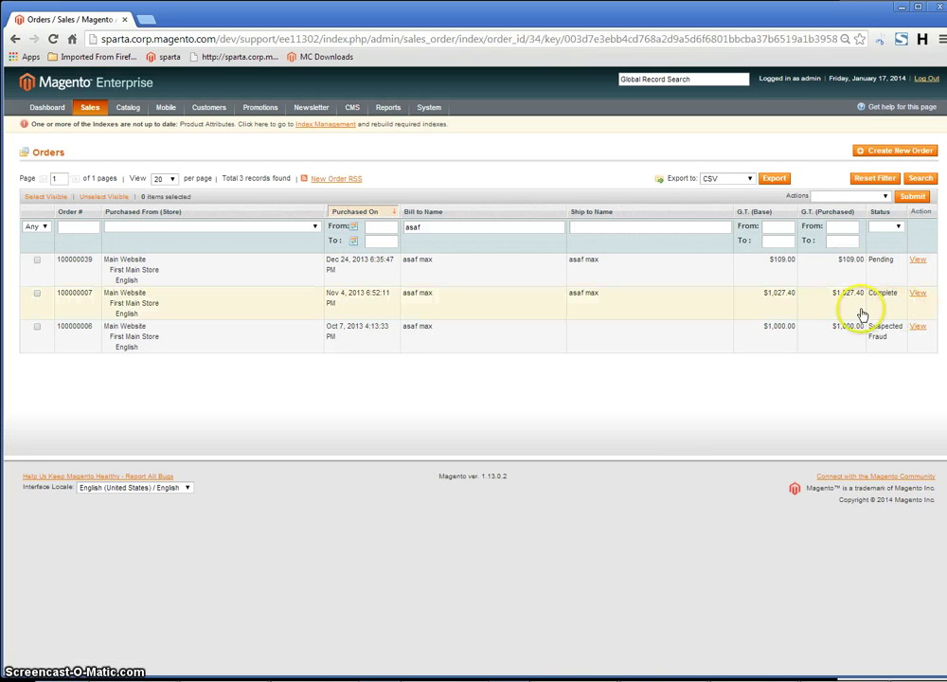
{"action": "left_click", "coordinate": [482, 314]}
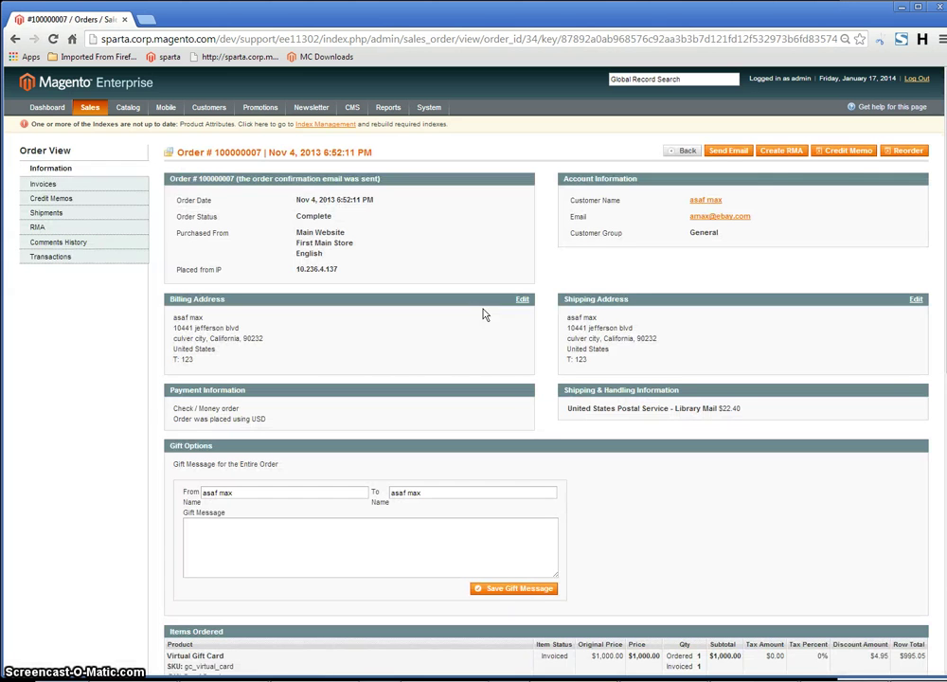
- Create an RMA from this order and add the product "This is Sparta!" to its items
{"action": "left_click", "coordinate": [774, 151]}
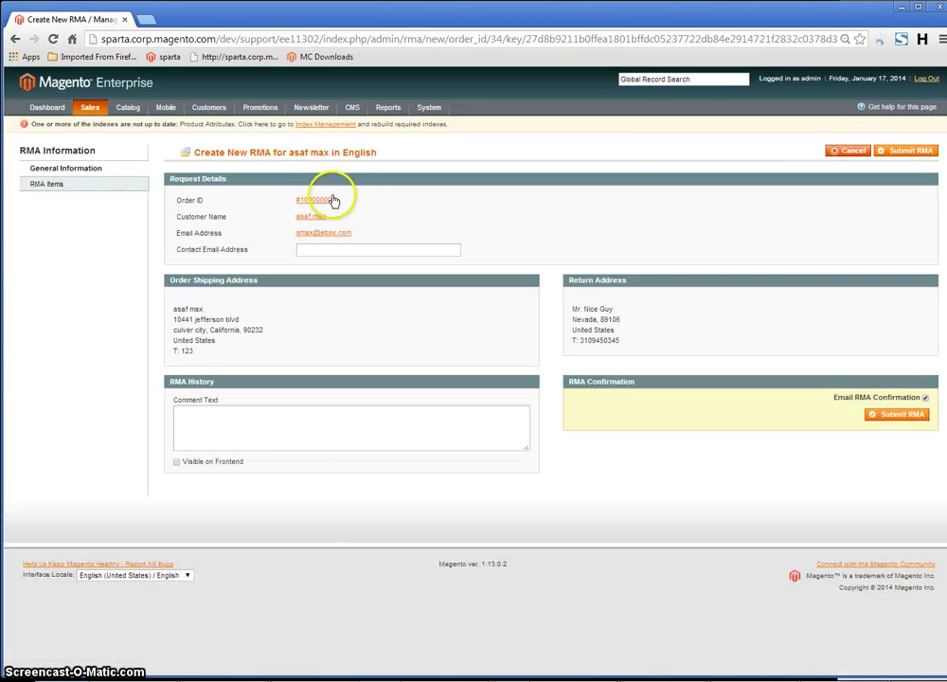
{"action": "left_click", "coordinate": [33, 187]}
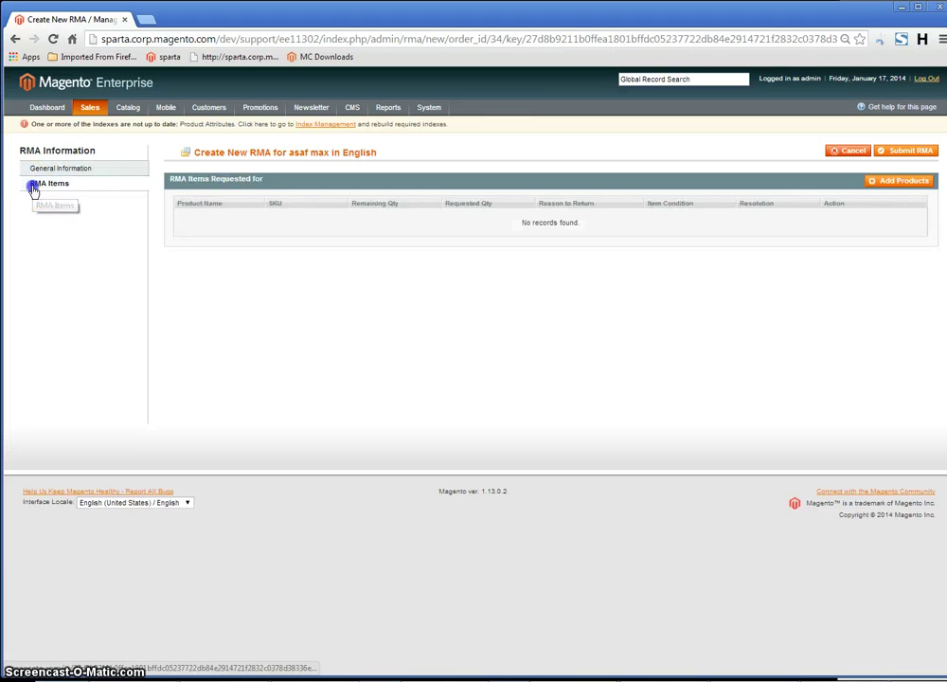
{"action": "left_click", "coordinate": [907, 185]}
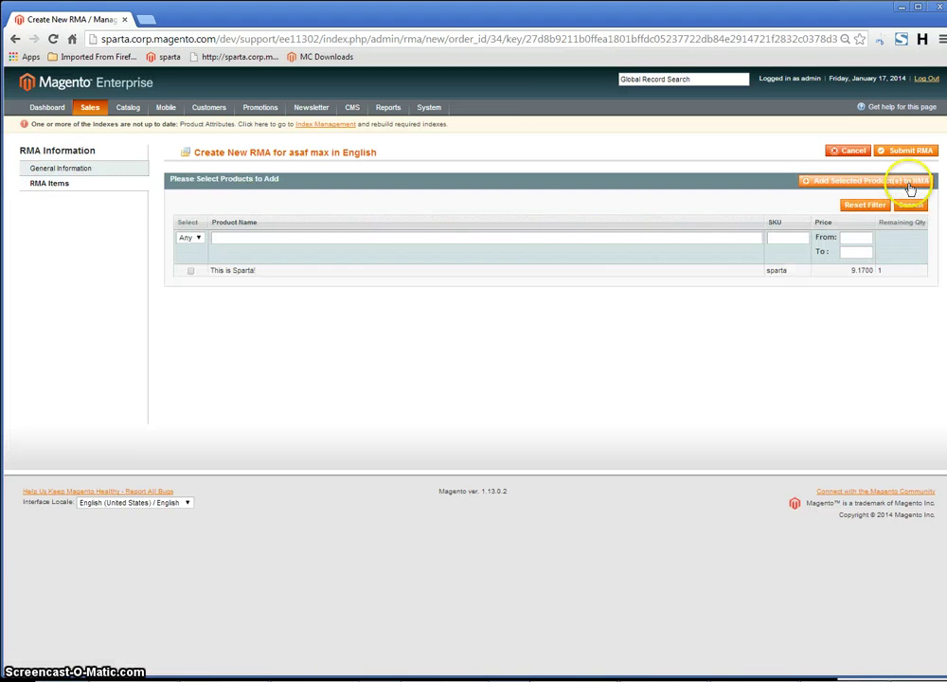
{"action": "left_click", "coordinate": [190, 272]}
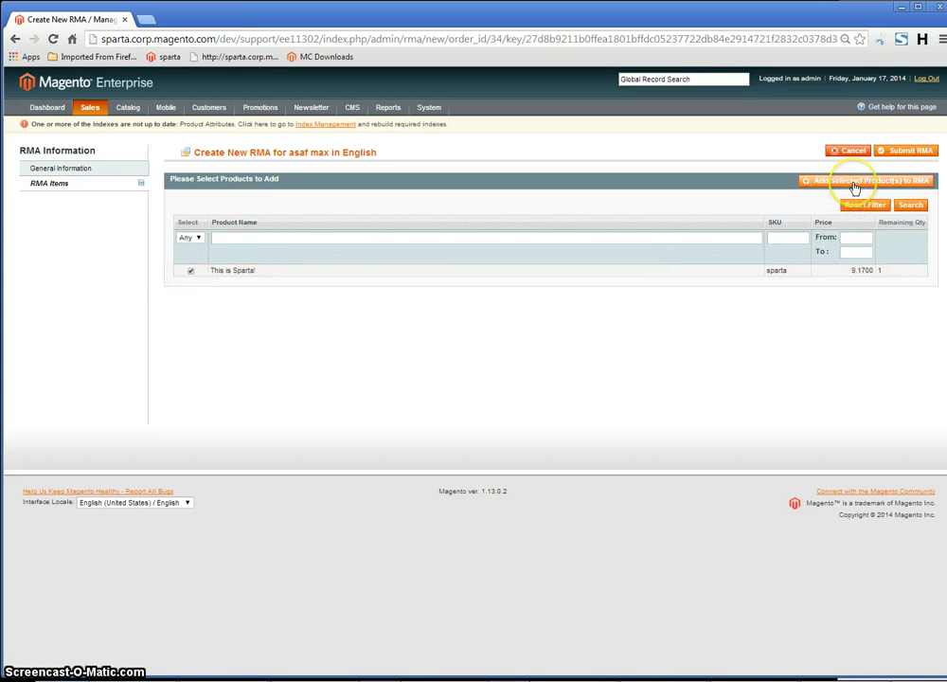
{"action": "left_click", "coordinate": [854, 185]}
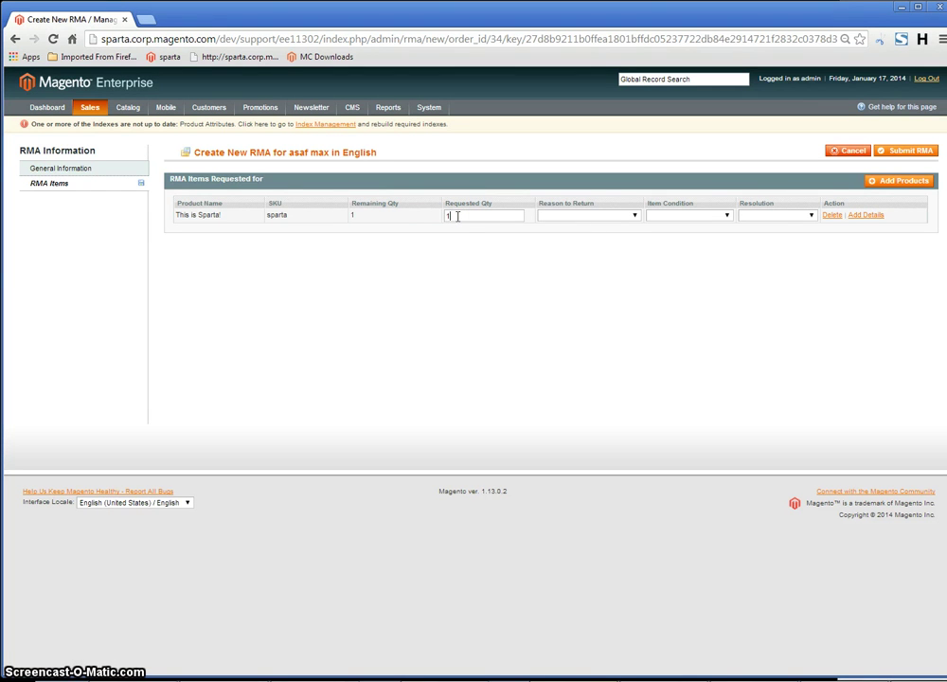
- Request return of 1 unit with reason Out of Service, condition Unopened and resolution Refund, and submit the RMA
{"action": "left_click", "coordinate": [587, 215]}
{"action": "left_click", "coordinate": [573, 242]}
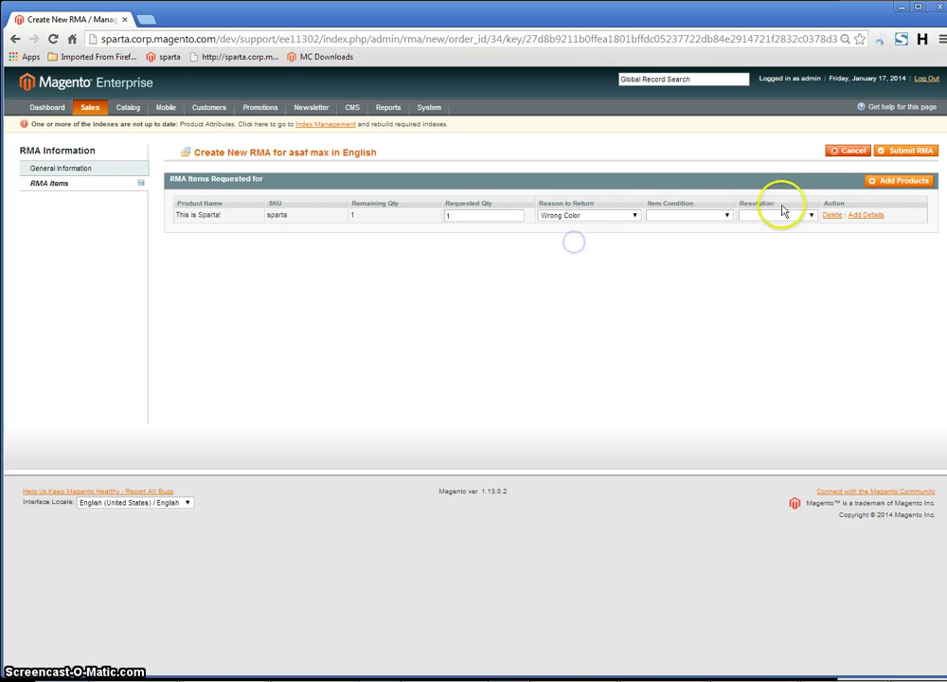
{"action": "left_click", "coordinate": [600, 215]}
{"action": "left_click", "coordinate": [588, 234]}
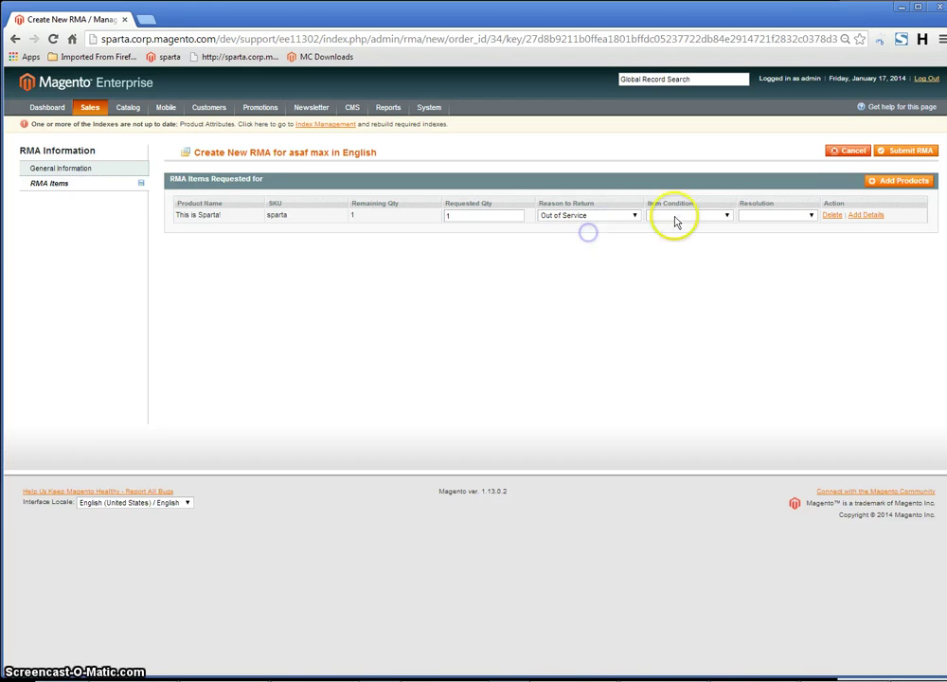
{"action": "left_click", "coordinate": [676, 217]}
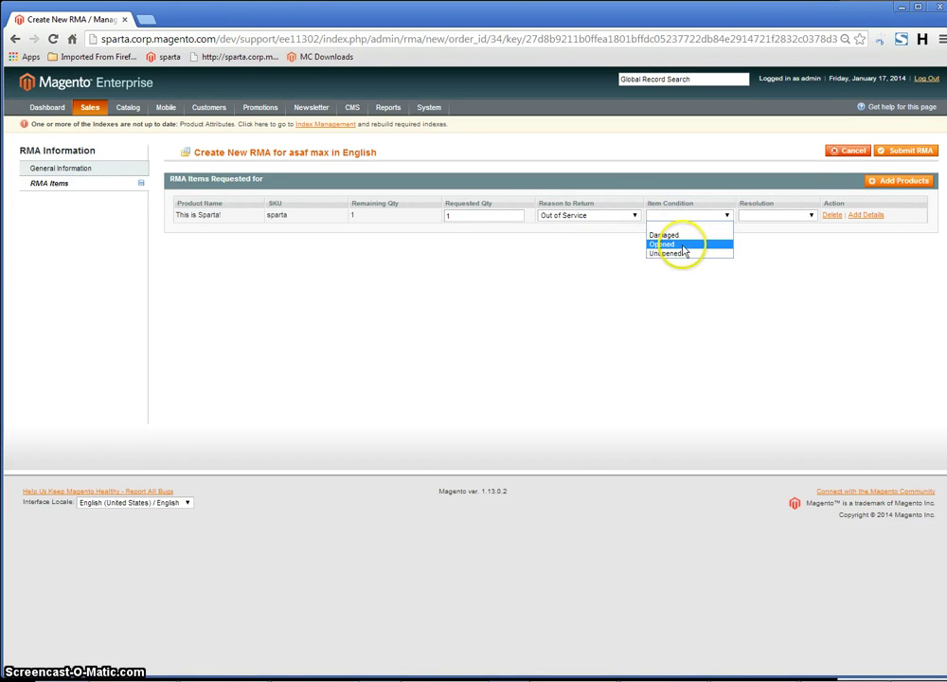
{"action": "left_click", "coordinate": [683, 254]}
{"action": "left_click", "coordinate": [779, 217]}
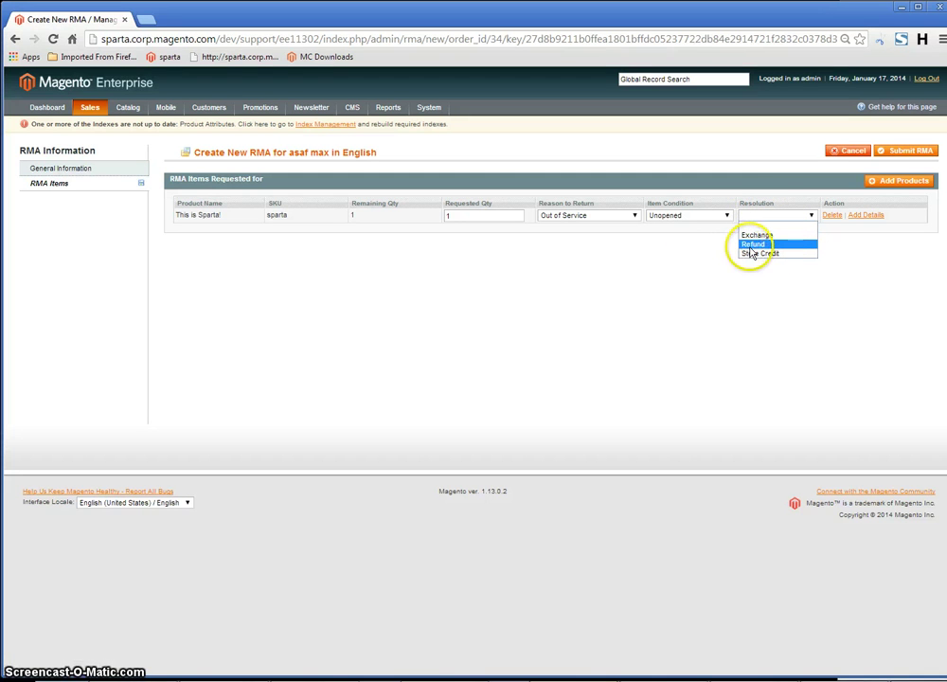
{"action": "left_click", "coordinate": [752, 245]}
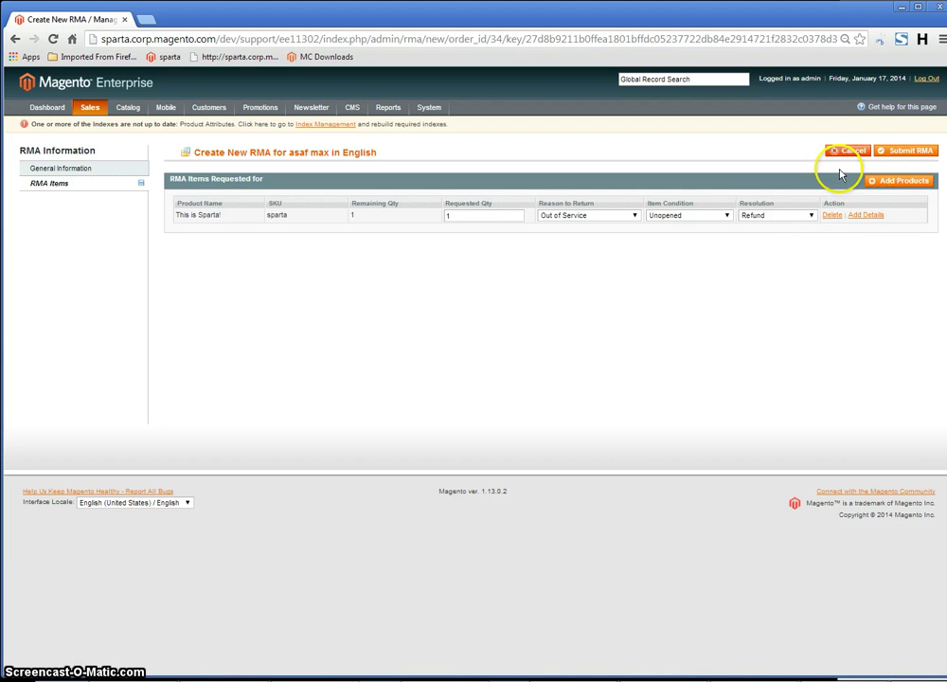
{"action": "left_click", "coordinate": [905, 185]}
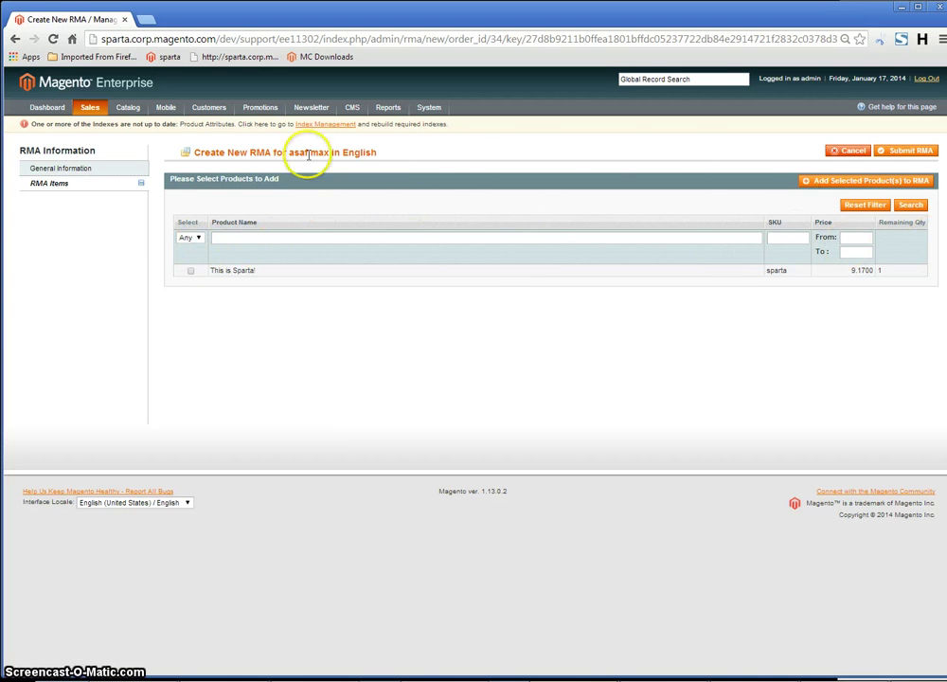
{"action": "left_click", "coordinate": [911, 152]}
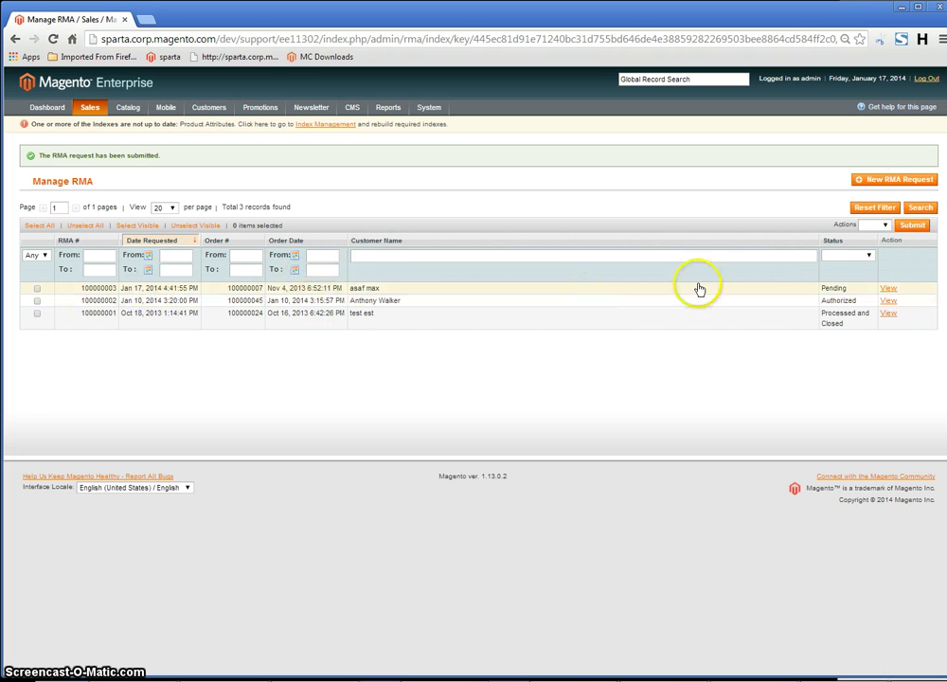
- Open the pending RMA, set its item's authorized quantity to 1 and status to Authorized, and save while continuing to edit
{"action": "left_click", "coordinate": [617, 289]}
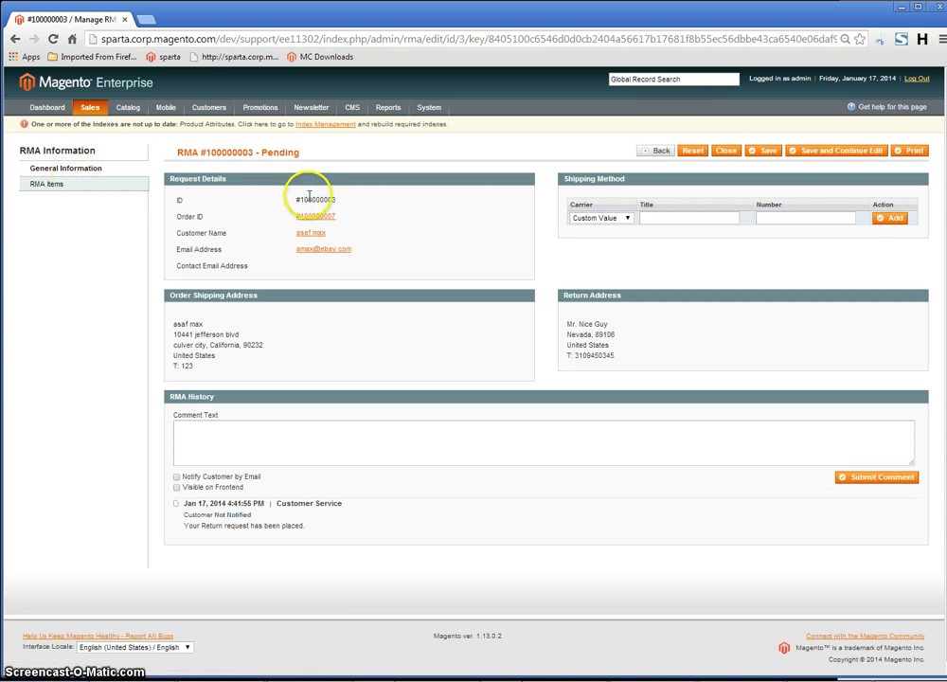
{"action": "left_click", "coordinate": [92, 191]}
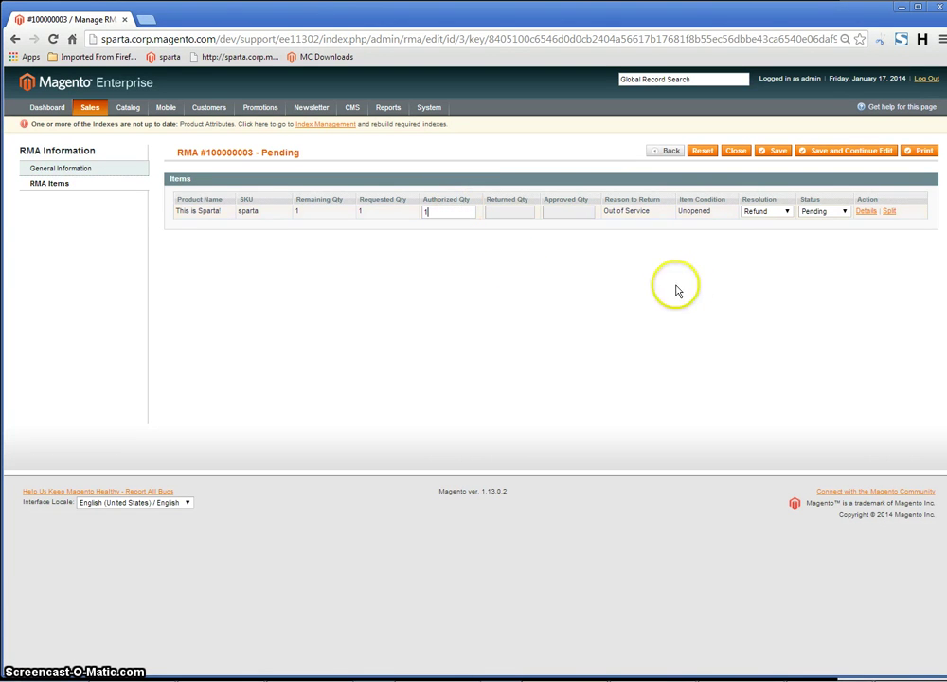
{"action": "left_click", "coordinate": [840, 212]}
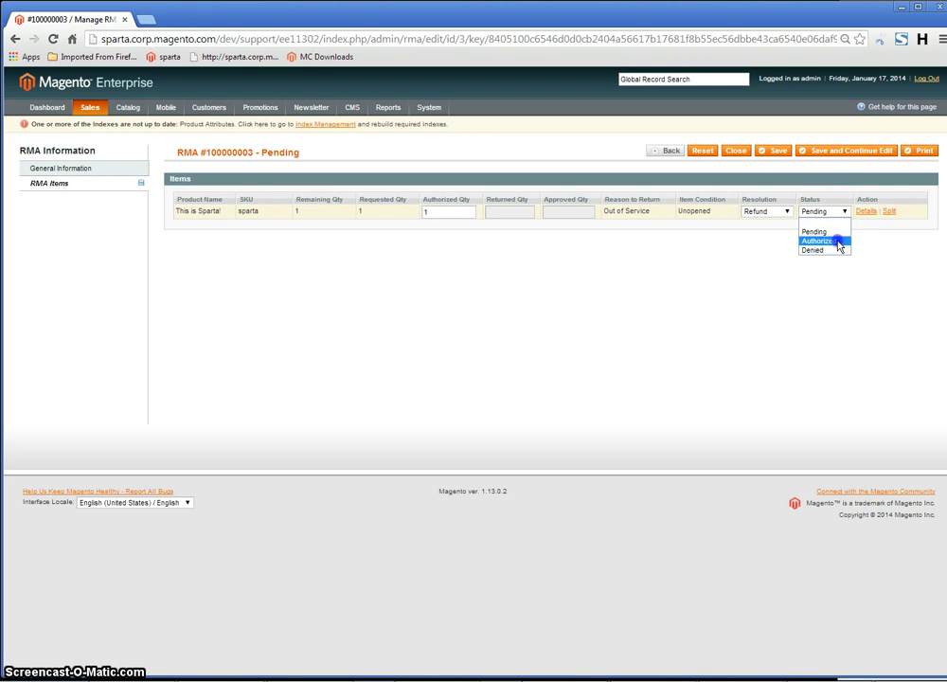
{"action": "left_click", "coordinate": [838, 243]}
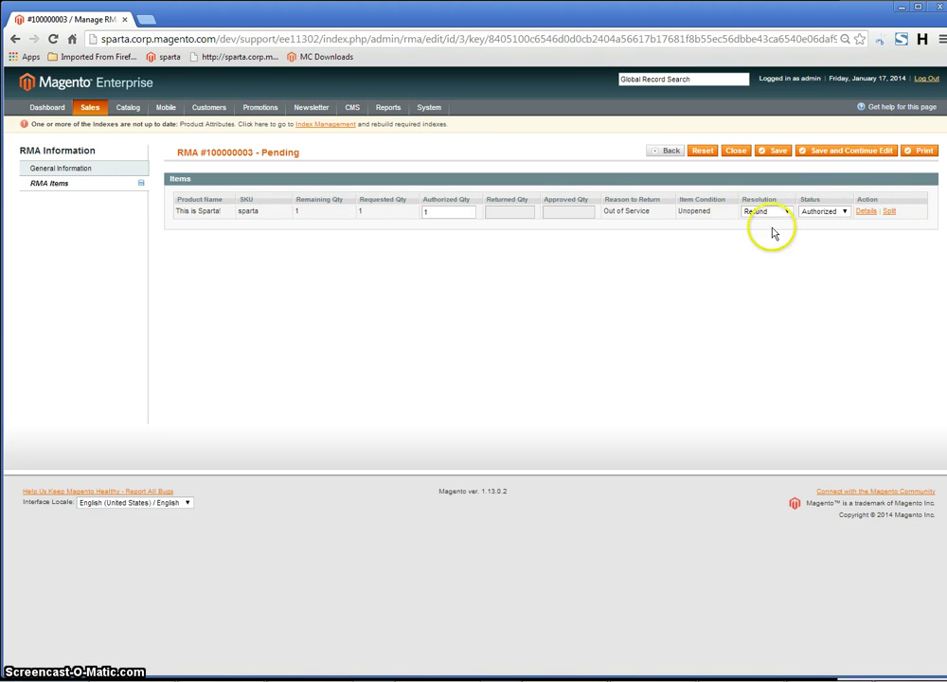
{"action": "left_click", "coordinate": [829, 158]}
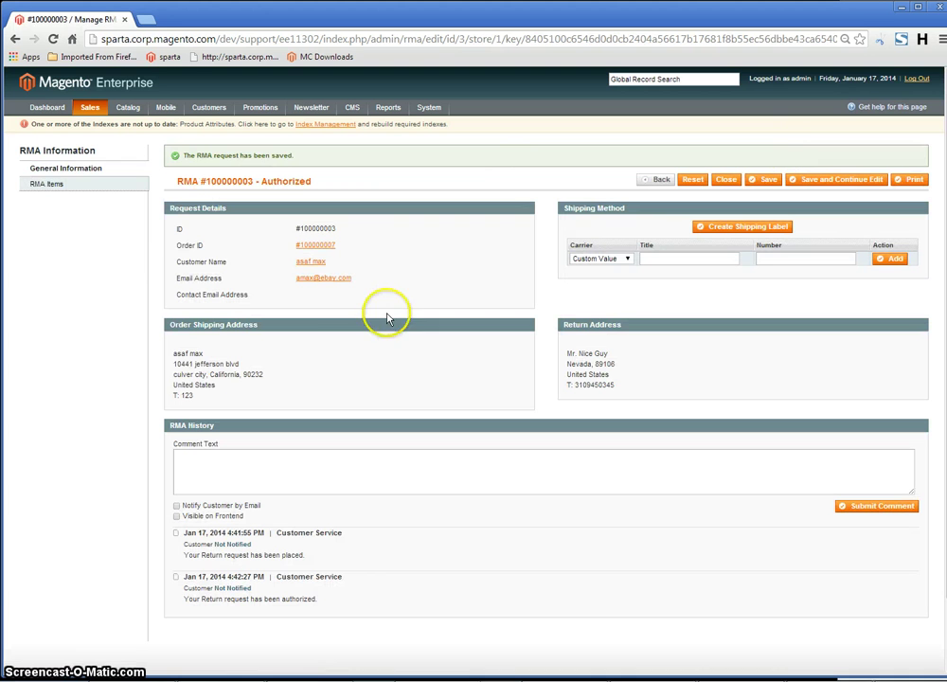
- Set the RMA item's returned quantity to 1 and its status to Return Received, and save the RMA
{"action": "left_click", "coordinate": [52, 187]}
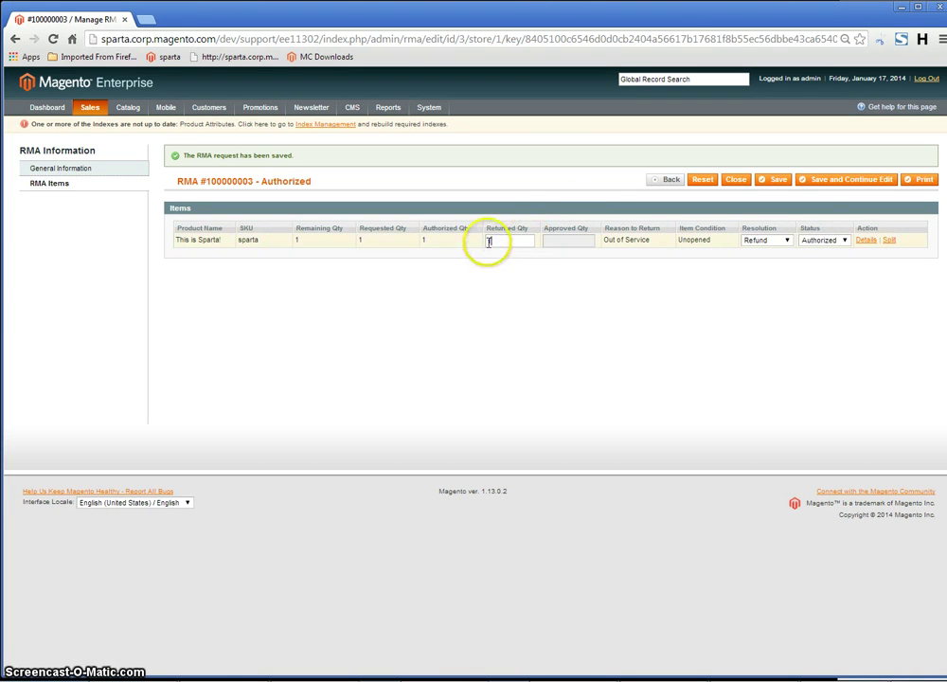
{"action": "left_click", "coordinate": [837, 244]}
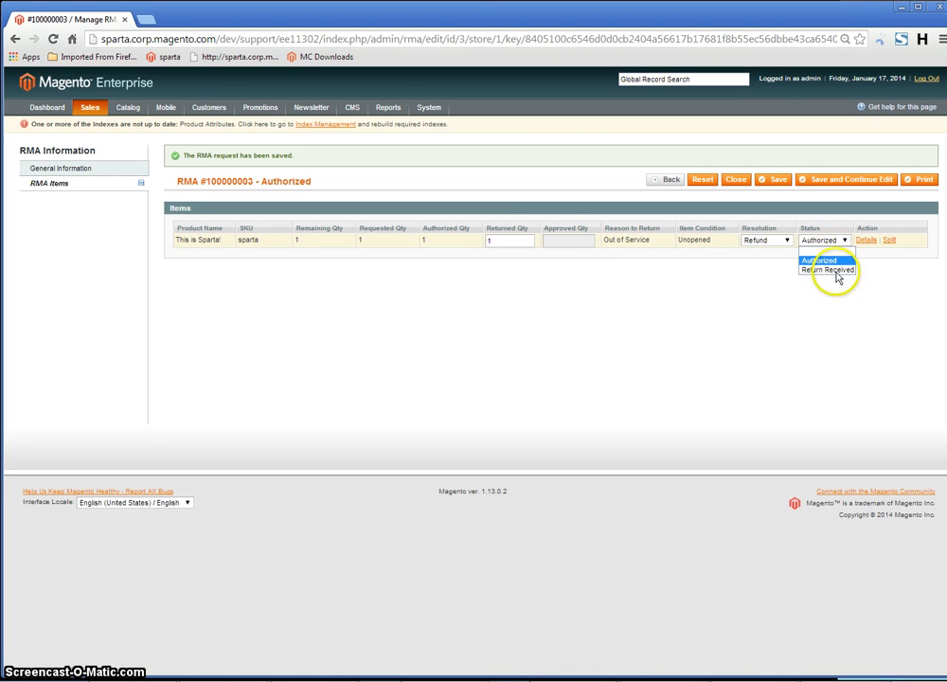
{"action": "left_click", "coordinate": [812, 271]}
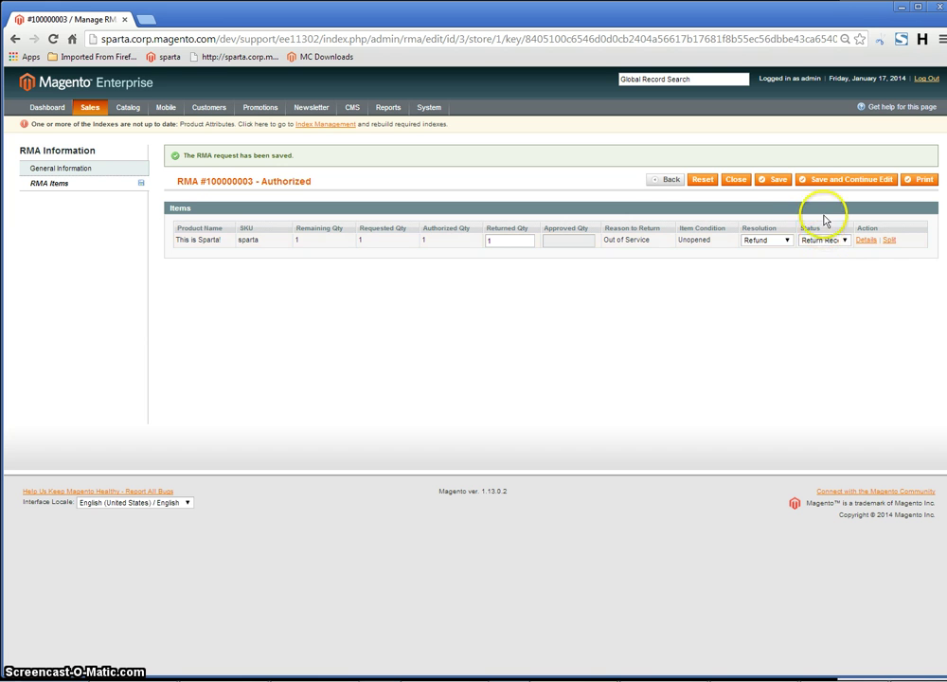
{"action": "left_click", "coordinate": [778, 183]}
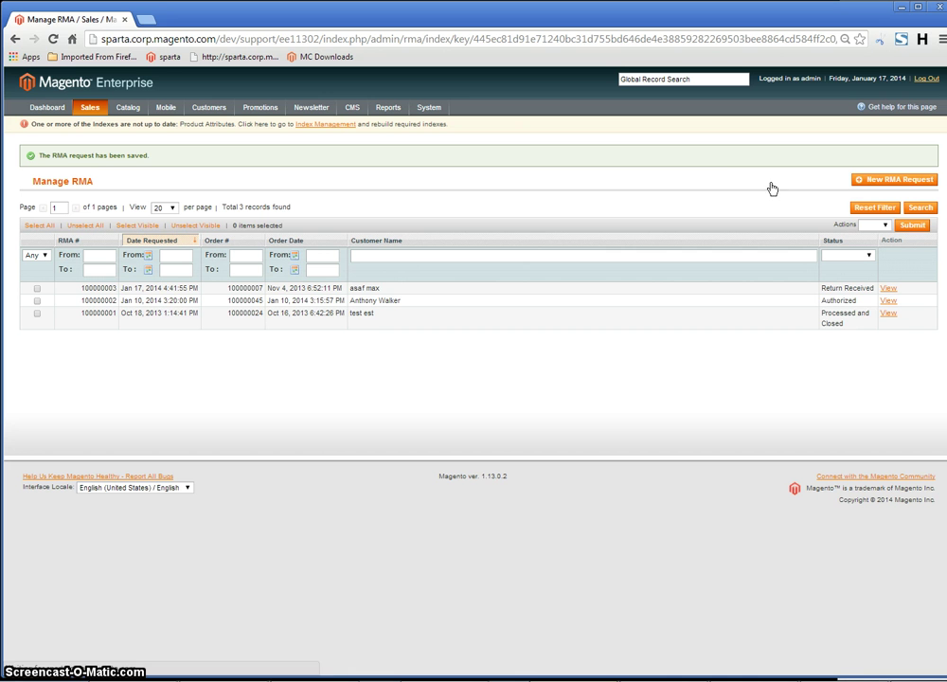
- Reopen the received RMA, set its item's approved quantity to 1 and status to Approved, and save it
{"action": "left_click", "coordinate": [396, 291]}
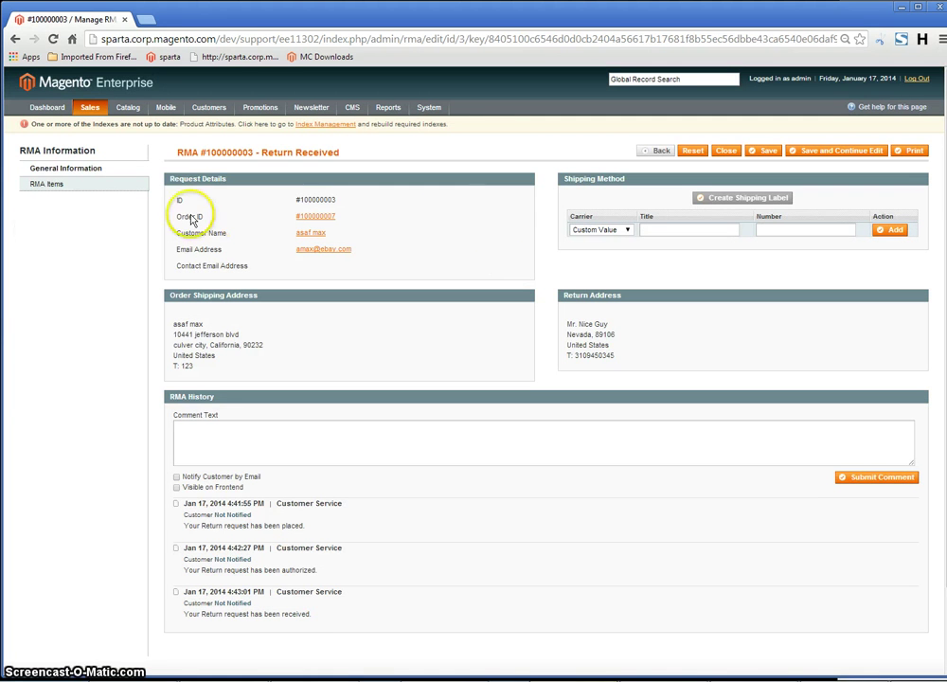
{"action": "left_click", "coordinate": [46, 185]}
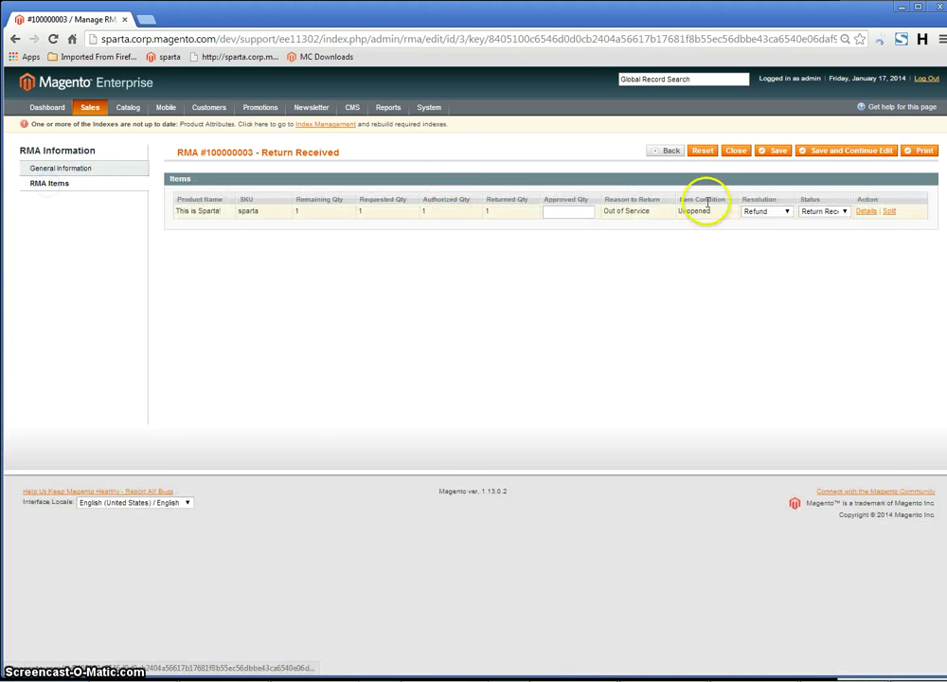
{"action": "left_click", "coordinate": [571, 213]}
{"action": "type", "text": "1"}
{"action": "left_click", "coordinate": [819, 211]}
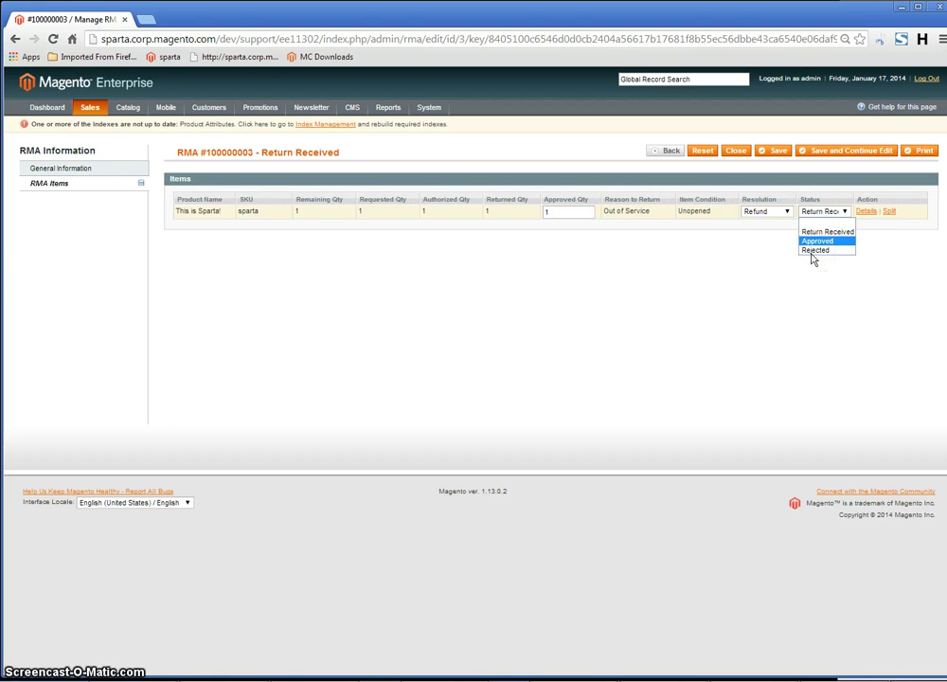
{"action": "left_click", "coordinate": [811, 242]}
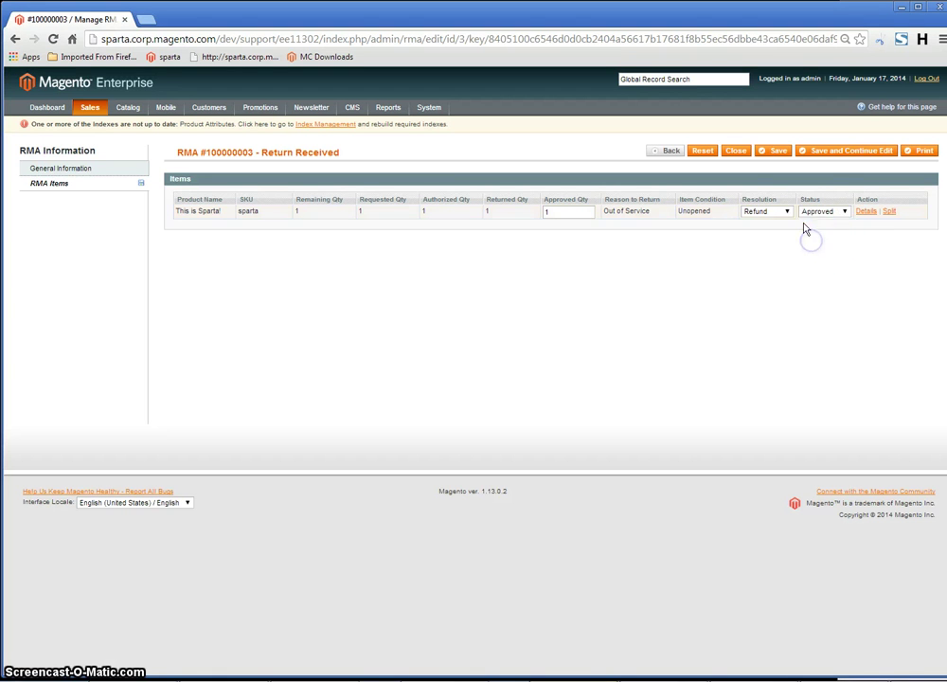
{"action": "left_click", "coordinate": [772, 154]}
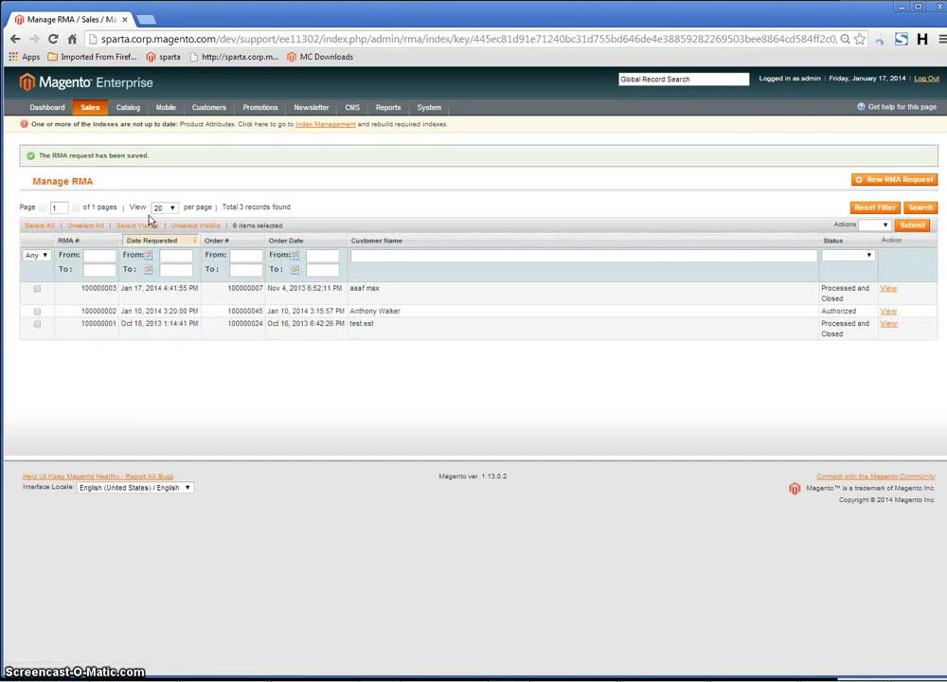
- Review the items, general information and history of the RMA marked Processed and Closed
{"action": "left_click", "coordinate": [707, 295]}
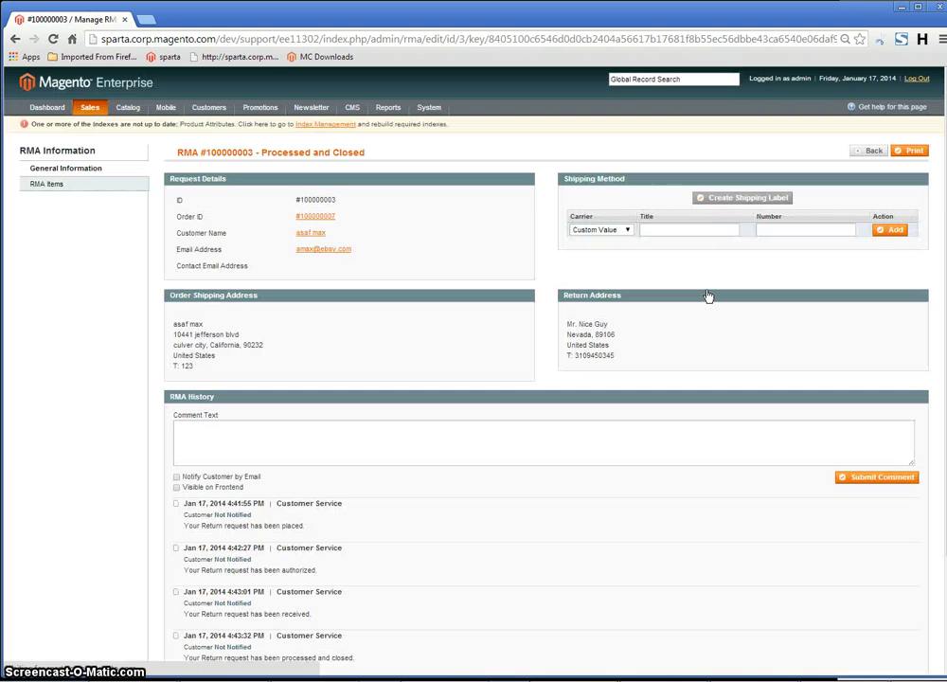
{"action": "left_click", "coordinate": [52, 185]}
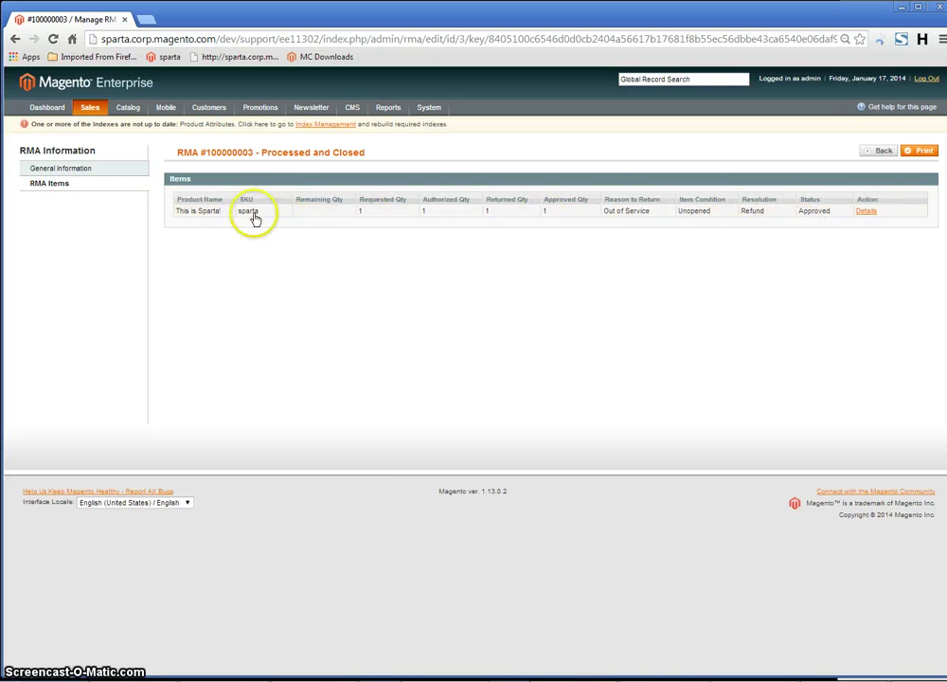
{"action": "left_click", "coordinate": [77, 174]}
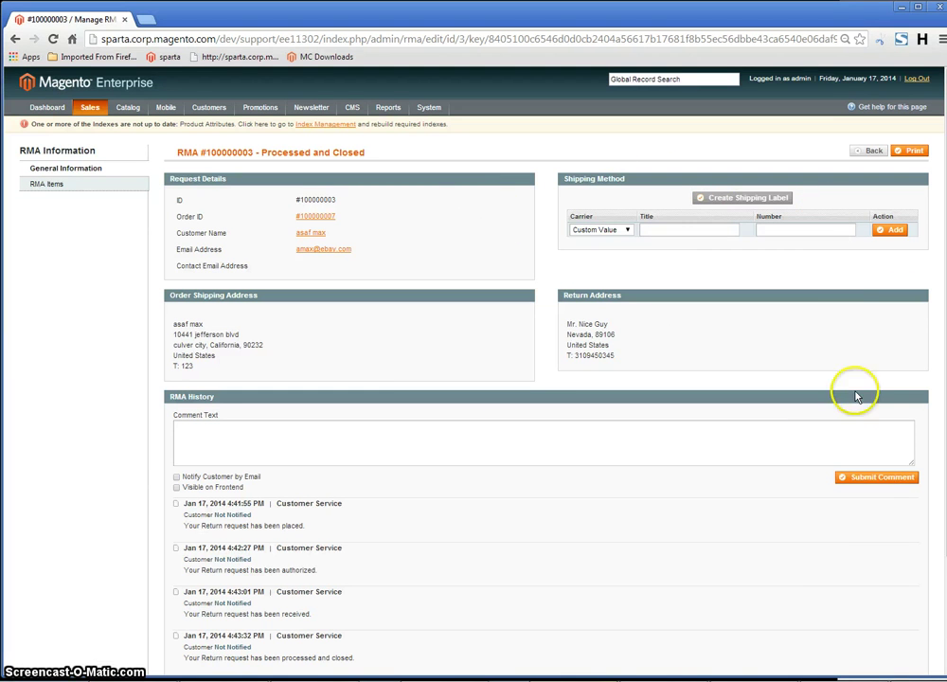
{"action": "middle_click", "coordinate": [103, 350]}
{"action": "scroll", "coordinate": [95, 401], "scroll_direction": "down", "scroll_amount": 3}
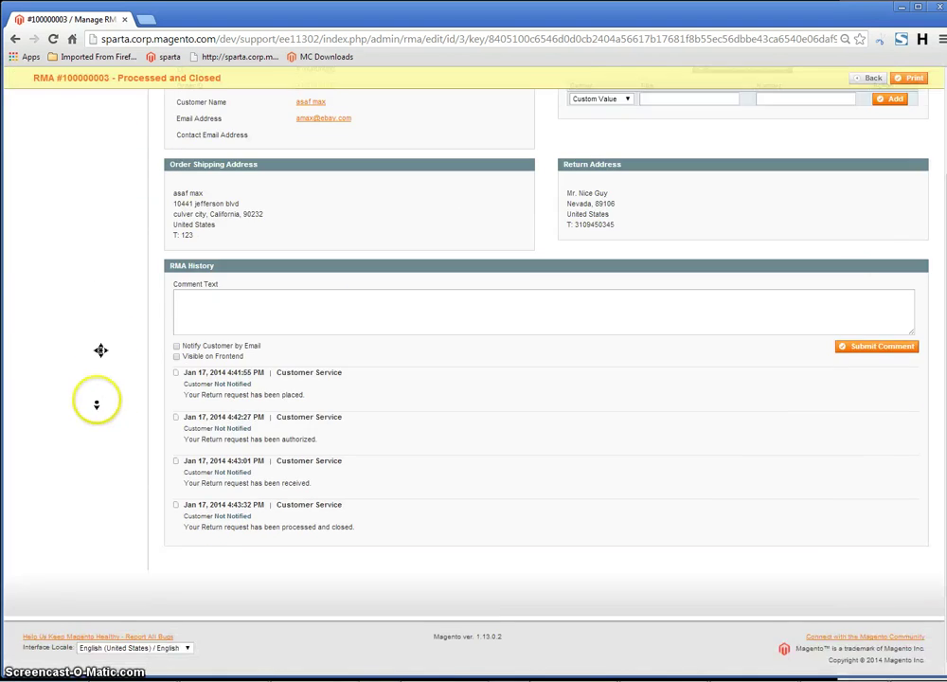